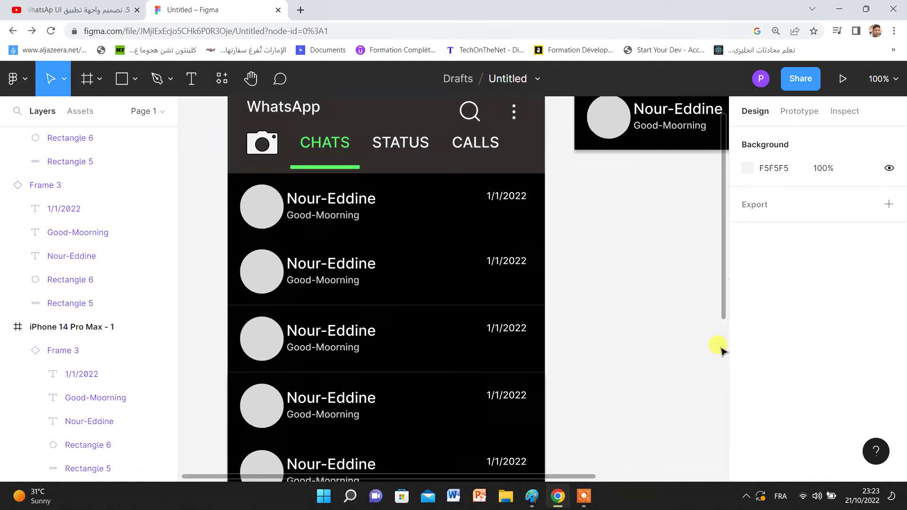
Step: Zoom the mockup out to 50% and compare it with the whatsApp.png reference in Paint
click(896, 80)
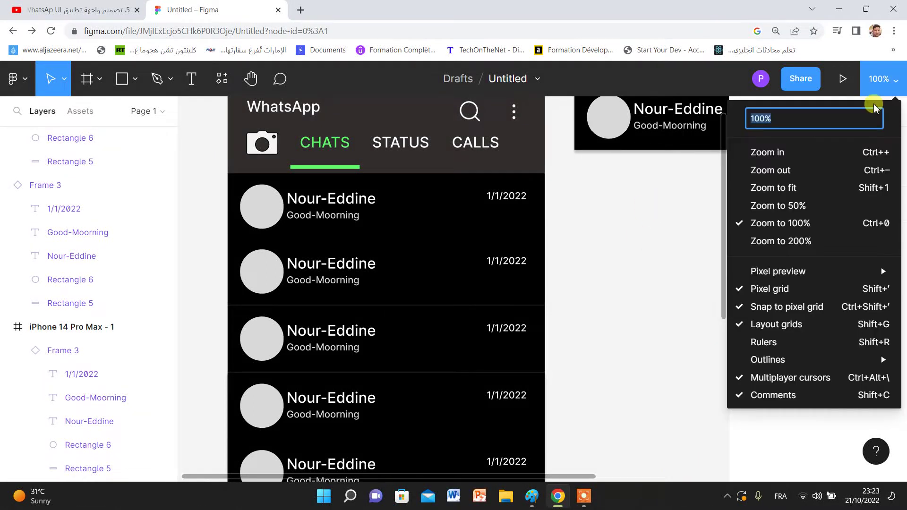
click(788, 206)
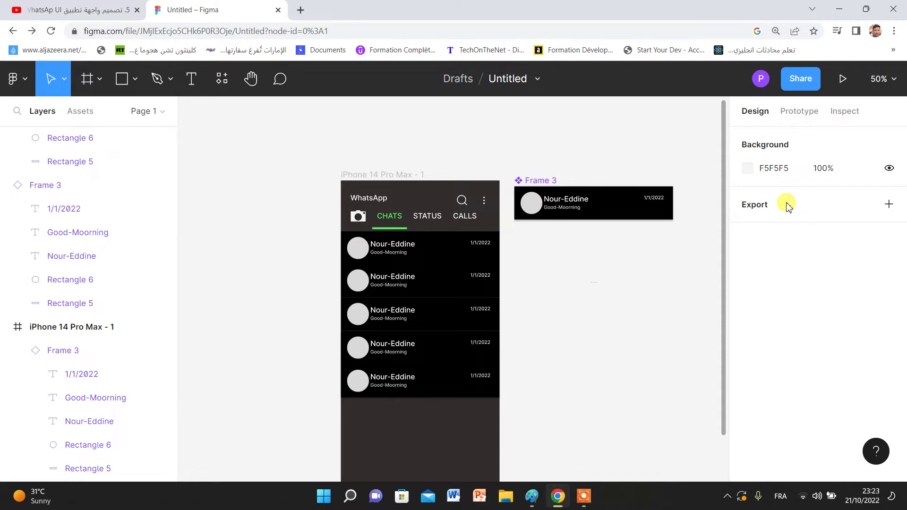
click(530, 497)
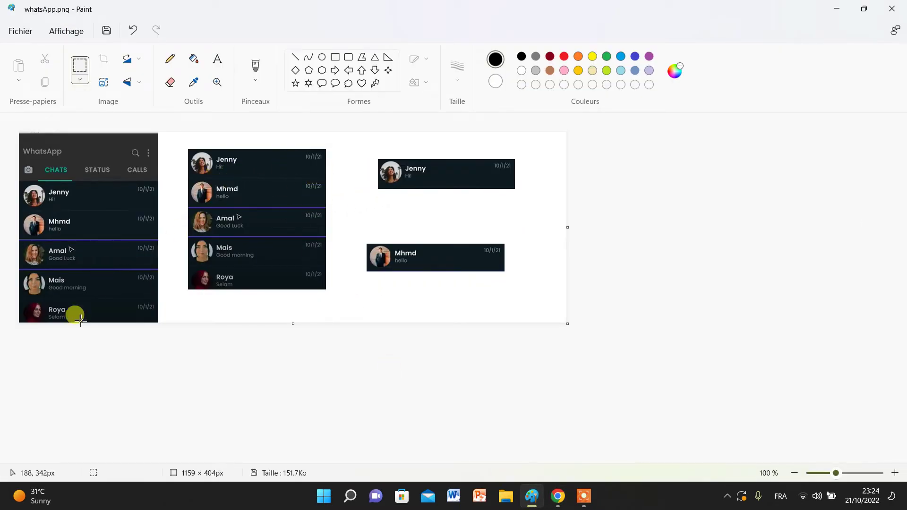
click(839, 10)
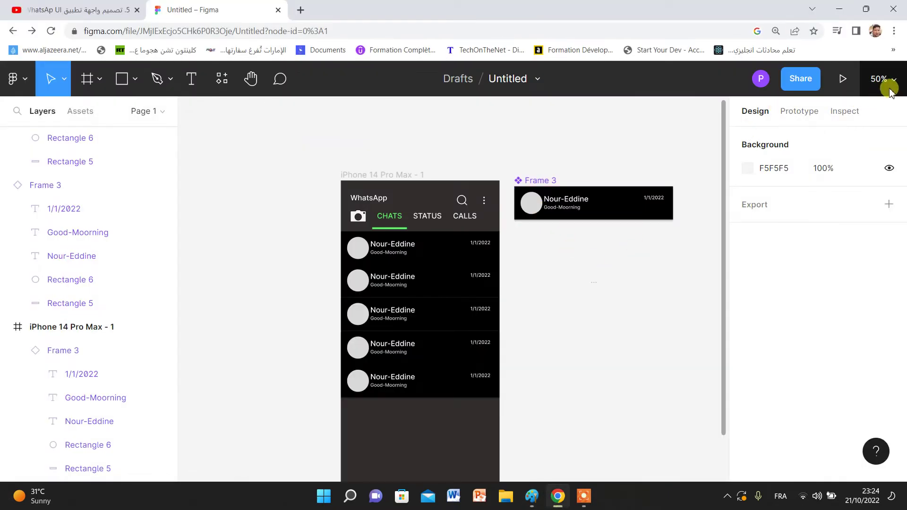
Step: Restore the canvas zoom to 100% and bring up Figma's main menu
click(893, 85)
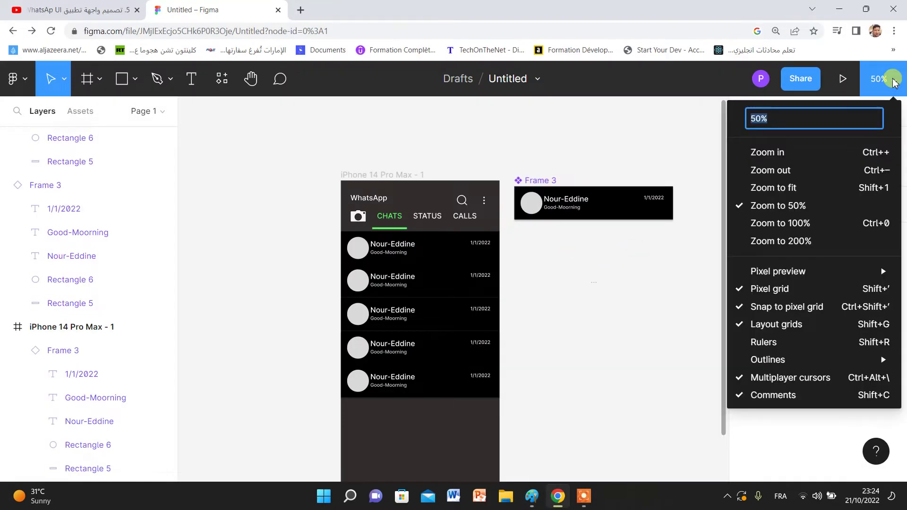
click(802, 224)
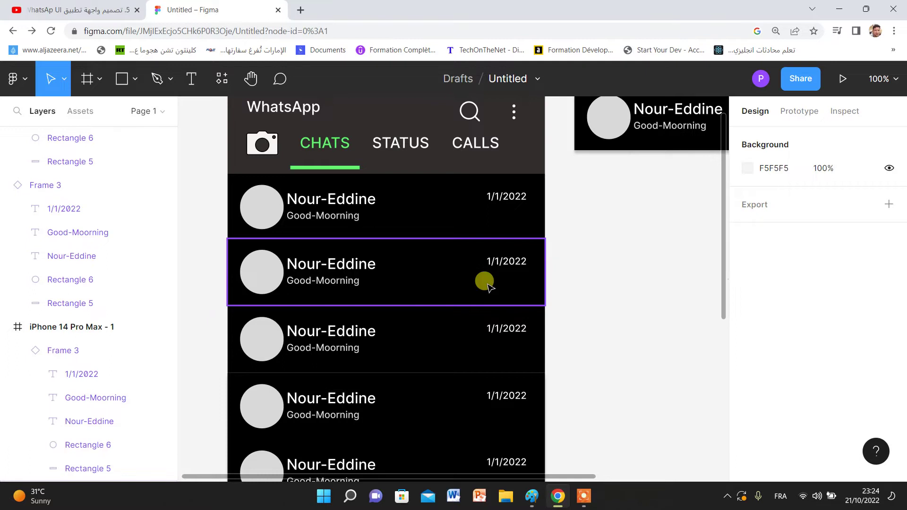
click(19, 81)
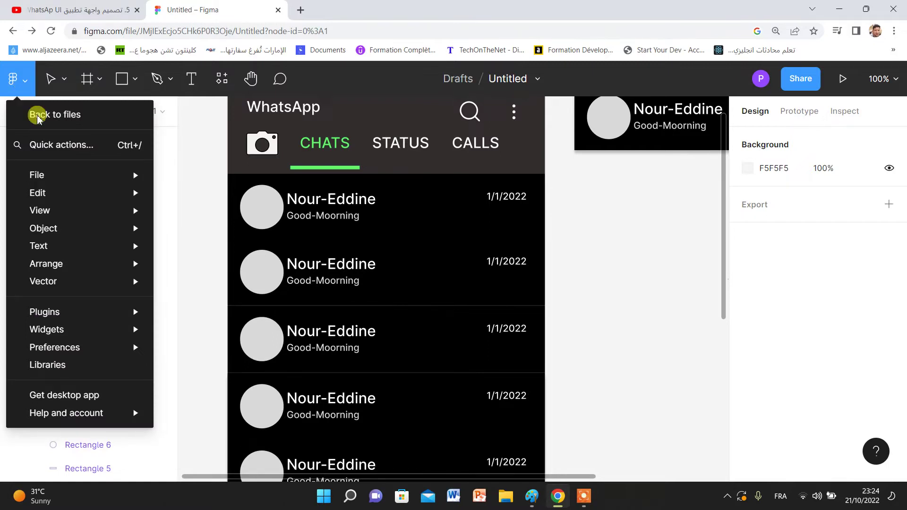
mouse_move(79, 312)
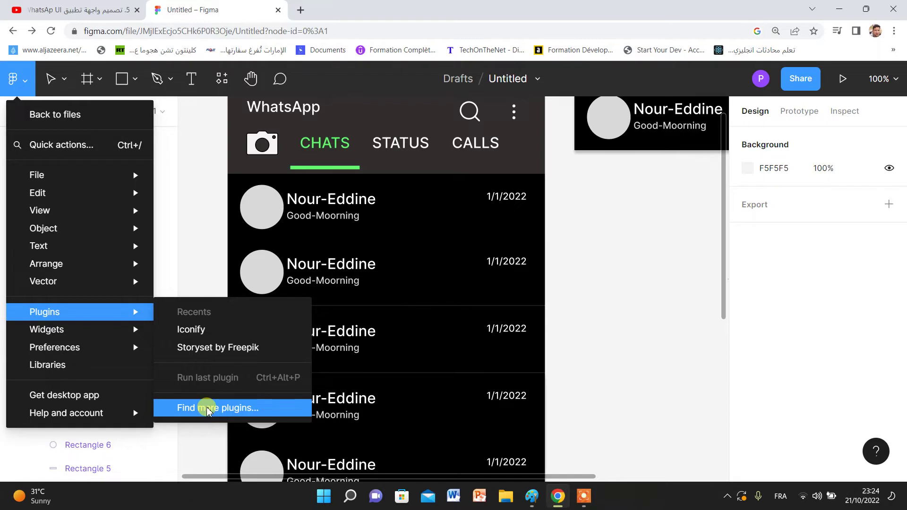
Step: Search community plugins for 'UI Faces' and open that plugin's details page
click(207, 408)
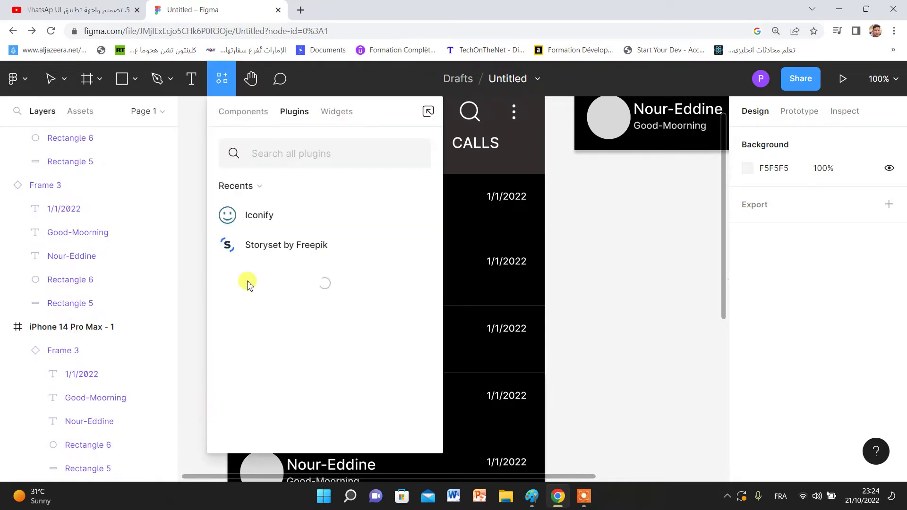
text(UI )
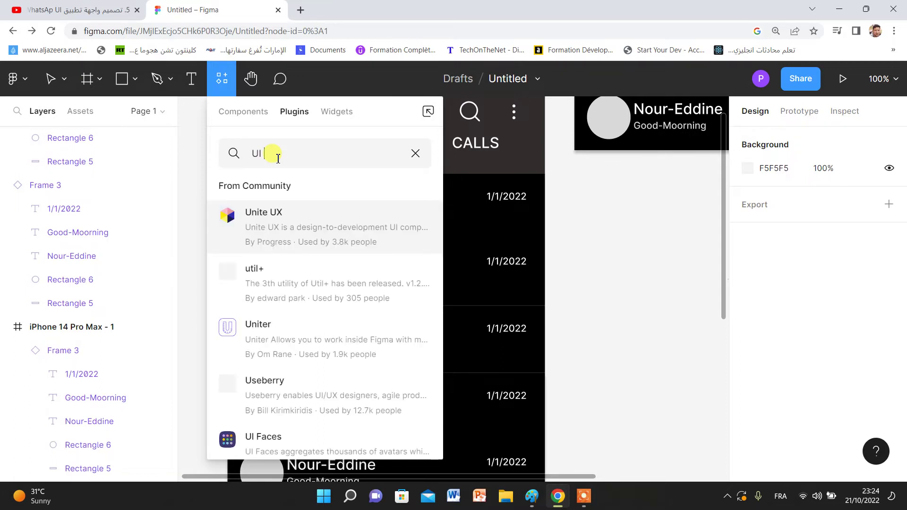
text(Faces)
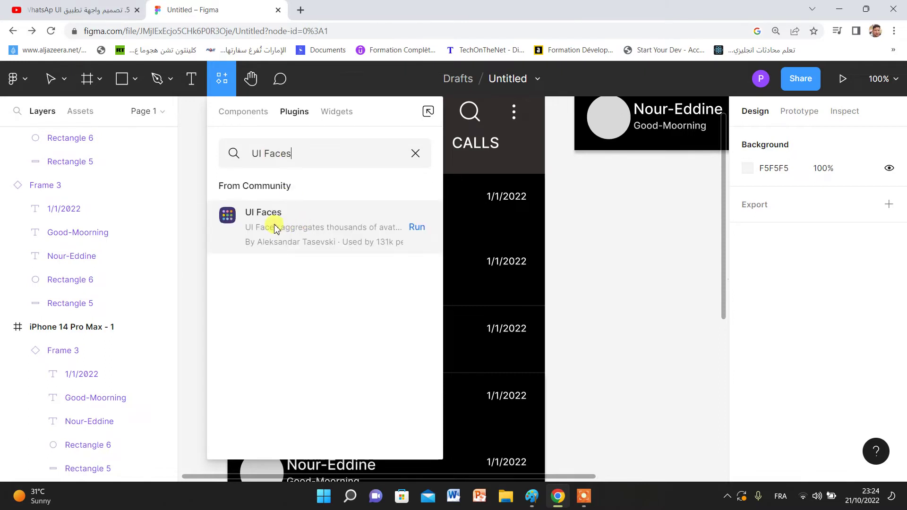
mouse_move(325, 227)
click(292, 228)
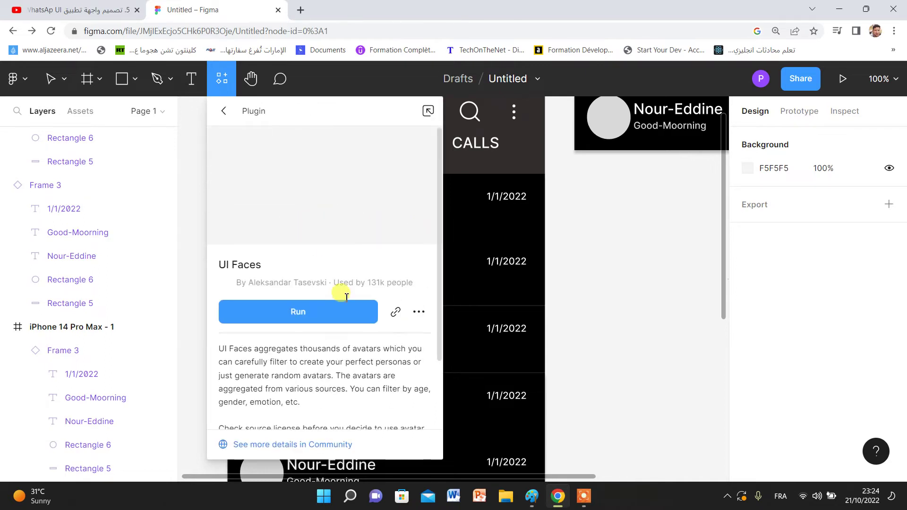
Step: Run the UI Faces plugin and select the first row's avatar circle
click(290, 313)
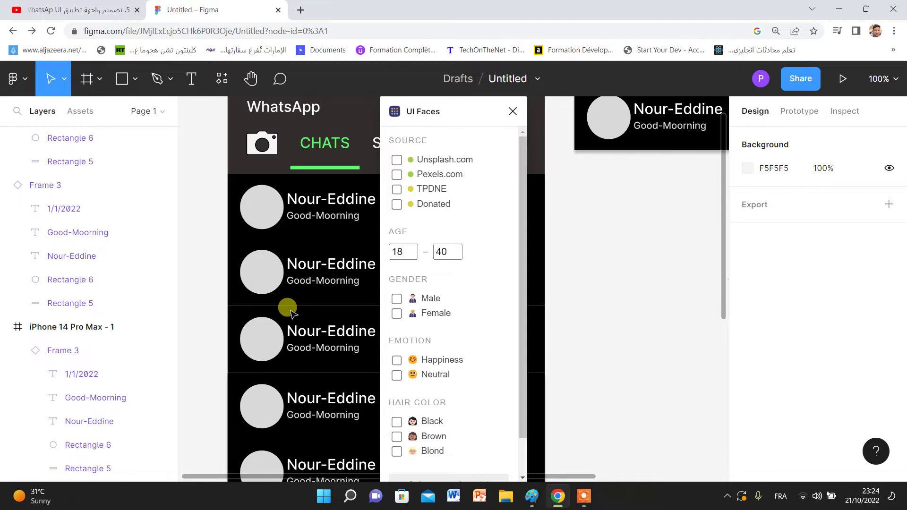
click(584, 496)
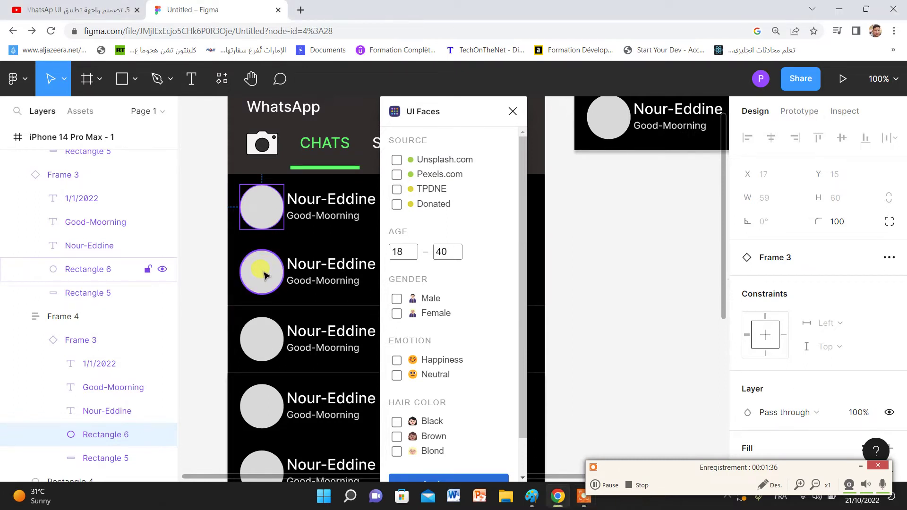
Step: Add the second through fifth rows' avatar circles to the selection
shift+click(265, 275)
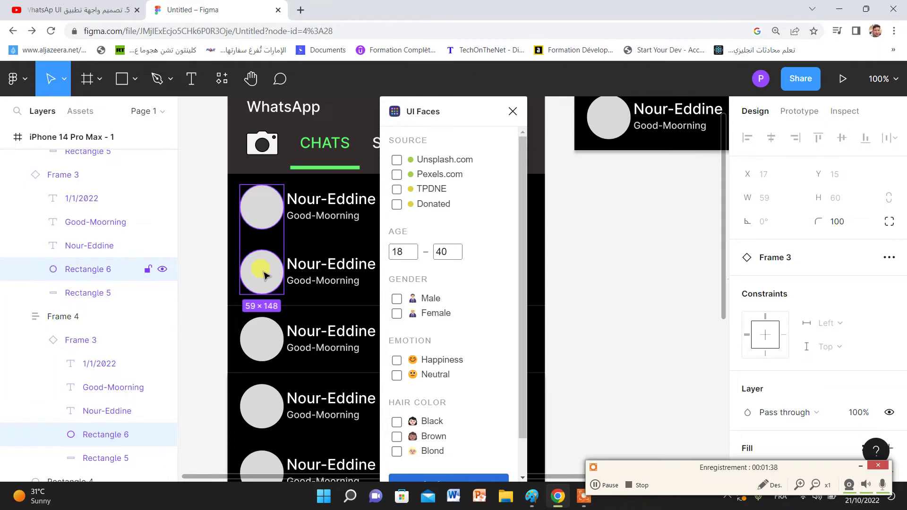
shift+click(260, 340)
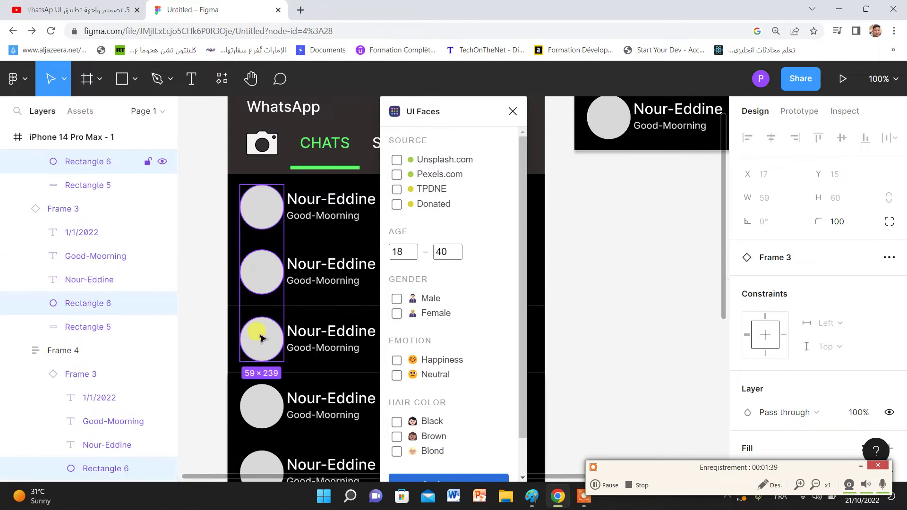
shift+click(260, 400)
shift+click(261, 463)
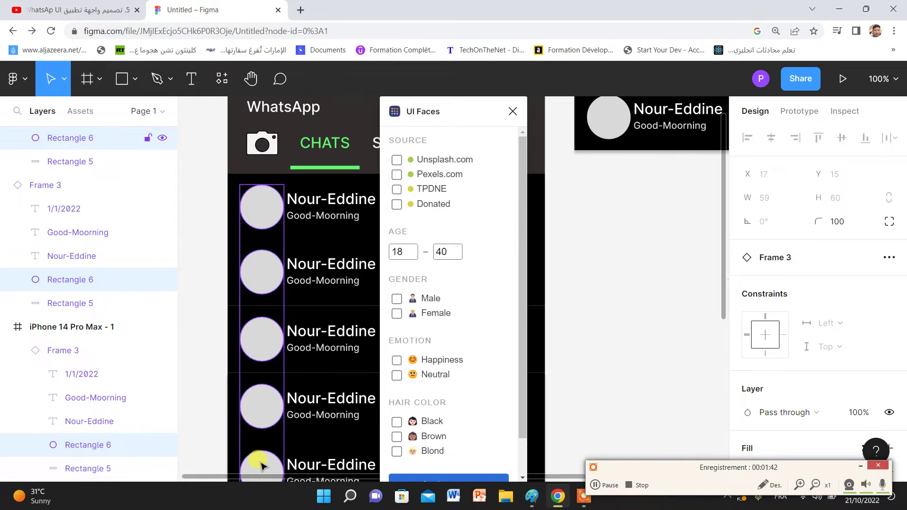
Step: In UI Faces, include all avatar sources and set the age range to 30–44
click(397, 162)
click(397, 175)
click(397, 189)
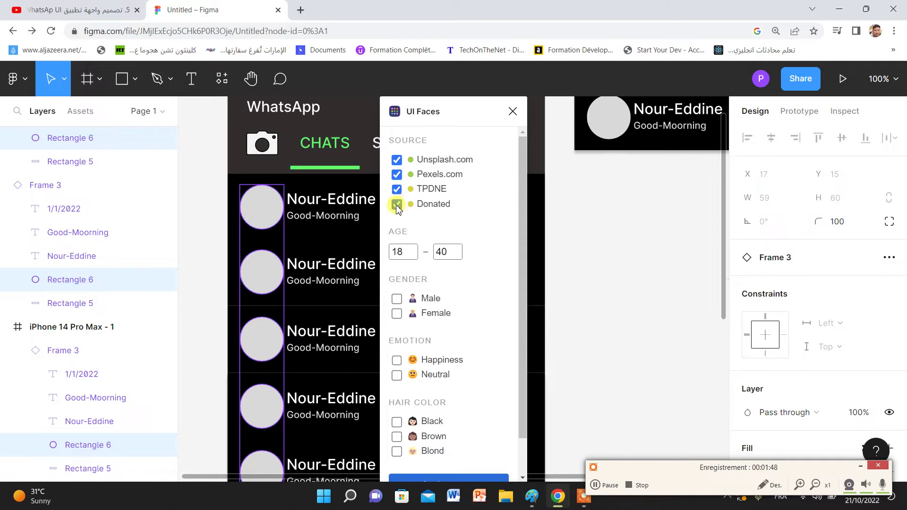
mouse_move(403, 251)
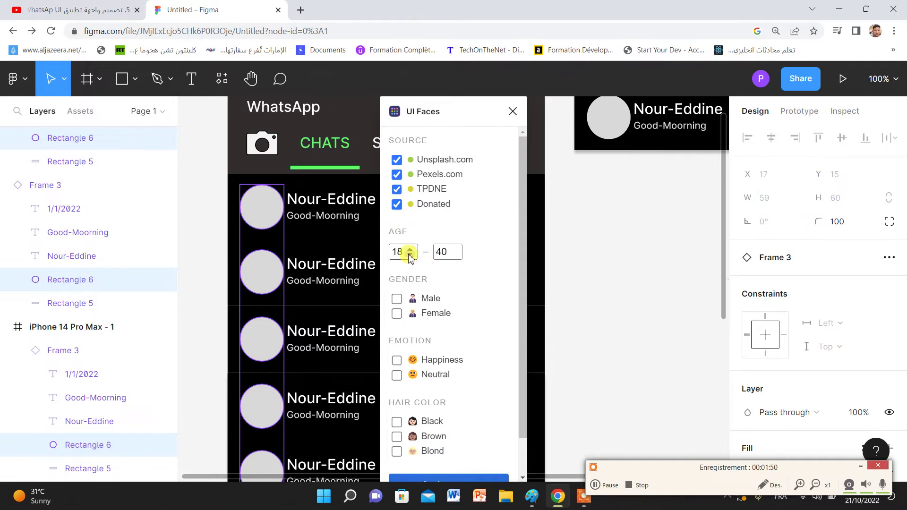
click(411, 251)
click(411, 250)
click(411, 251)
click(457, 249)
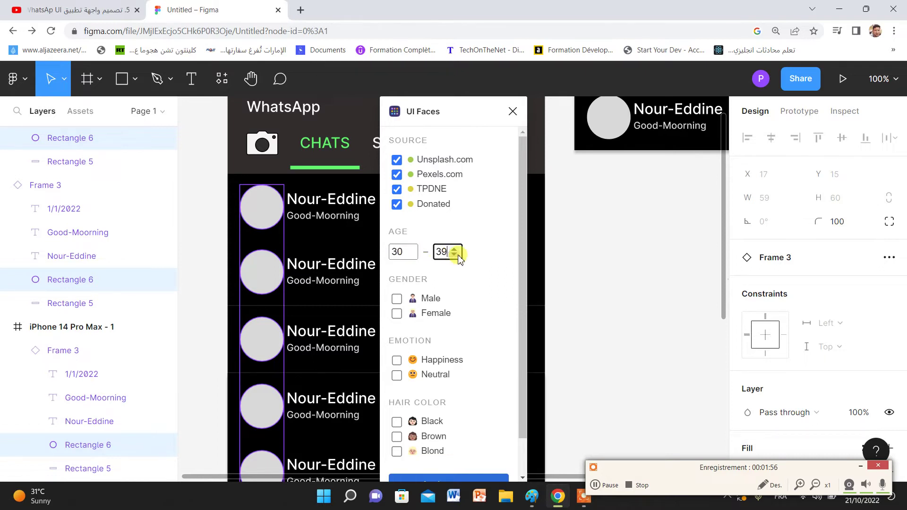
click(457, 249)
Step: Tick Male, Female, Neutral and all three hair colours in the UI Faces filters
click(396, 298)
click(397, 314)
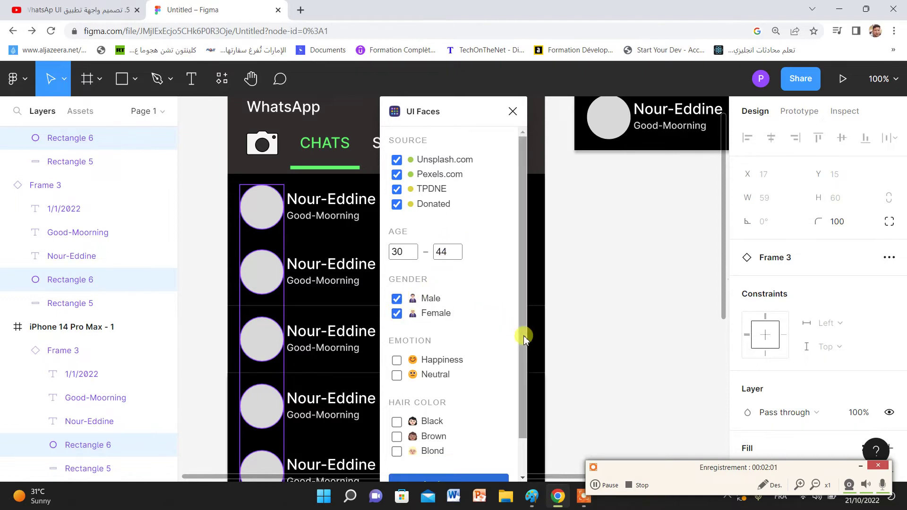
click(397, 375)
click(397, 437)
click(397, 422)
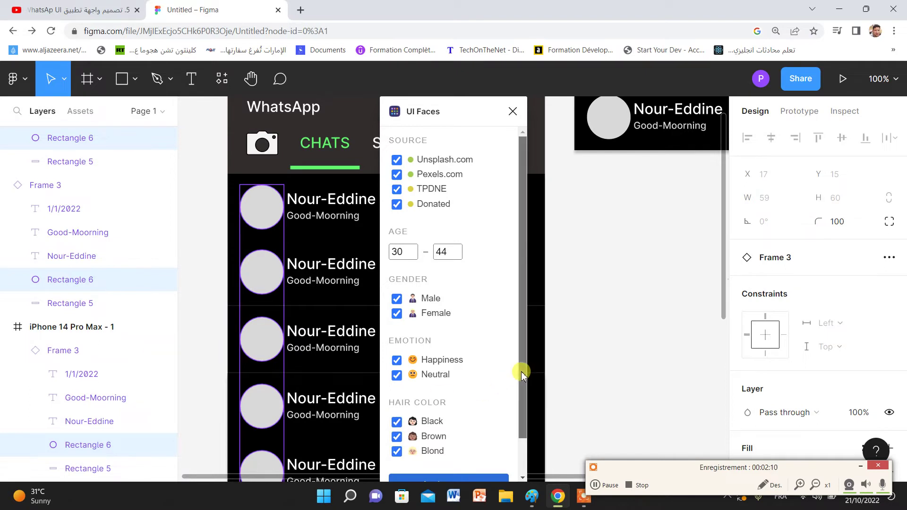
drag(523, 375, 522, 416)
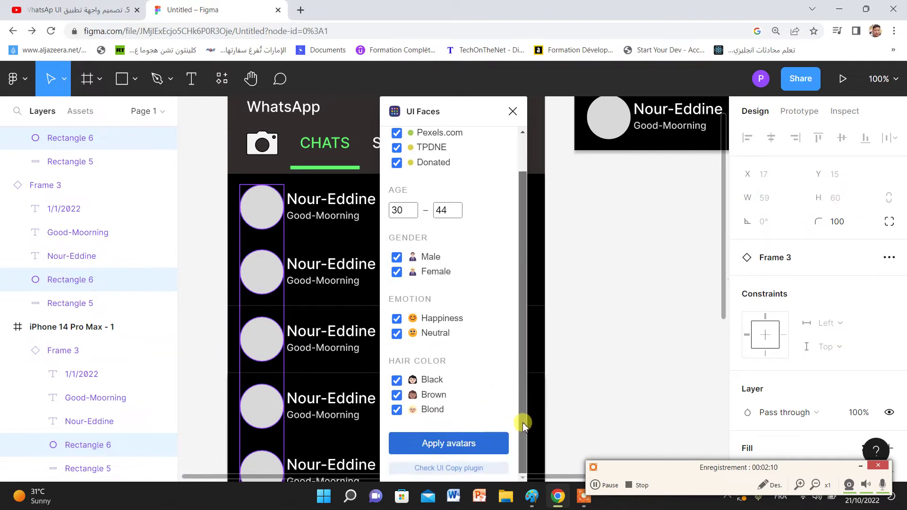
Step: Apply UI Faces photos to the selected circles, giving the first row a man's photo
click(447, 447)
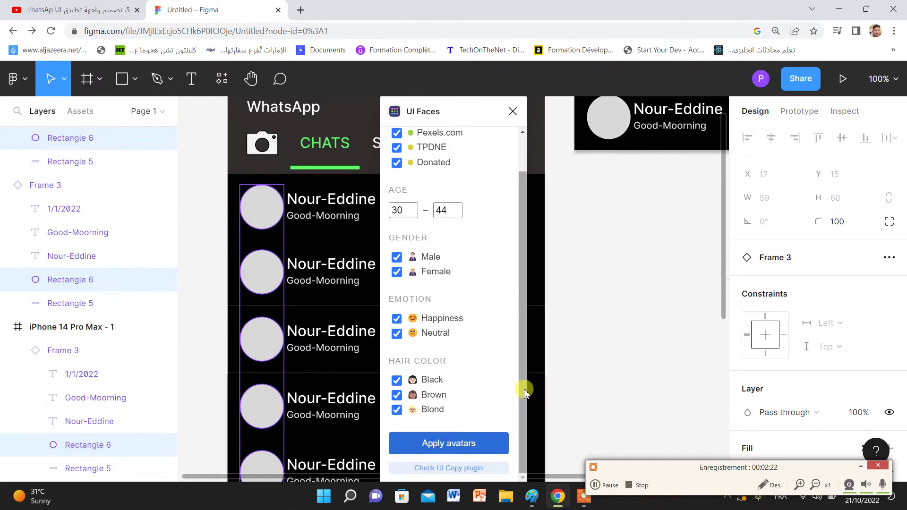
click(475, 447)
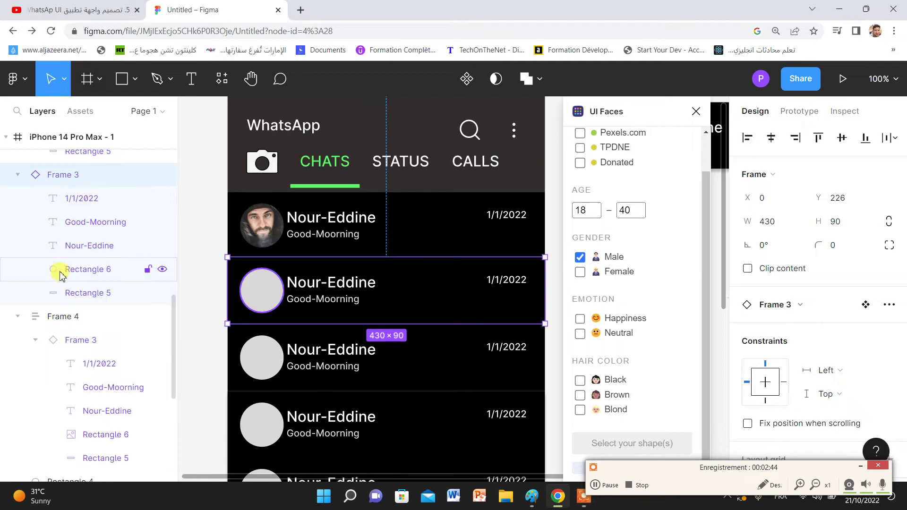
Step: Give row two's avatar circle a UI Faces photo of a blond woman aged 18–26
click(79, 277)
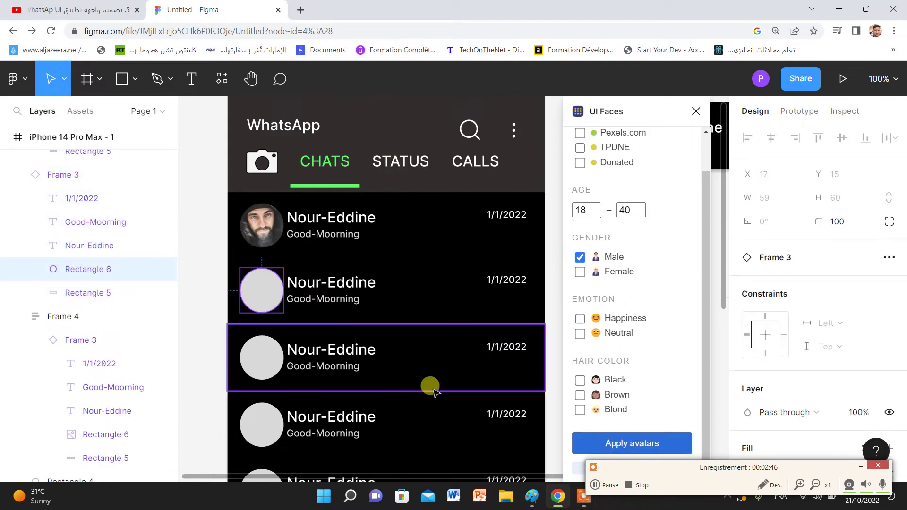
click(580, 272)
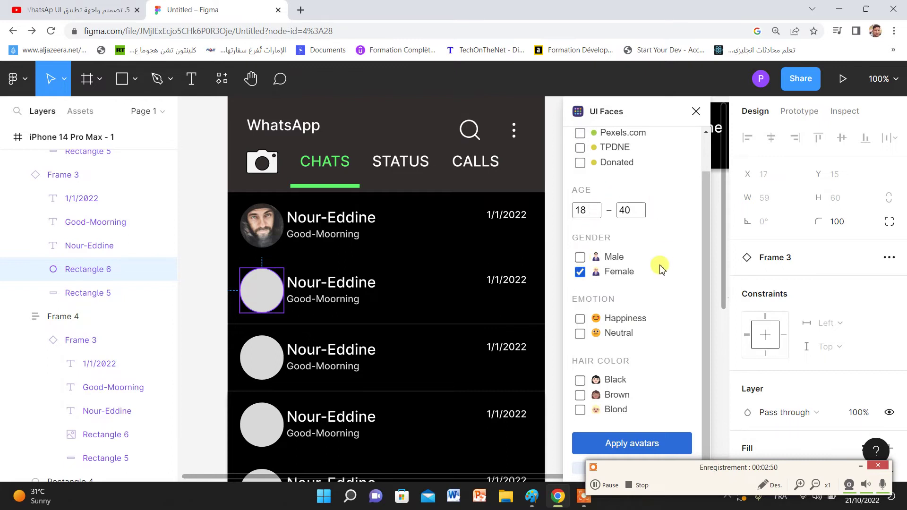
click(638, 208)
scroll(638, 214, down, 2)
scroll(638, 213, down, 2)
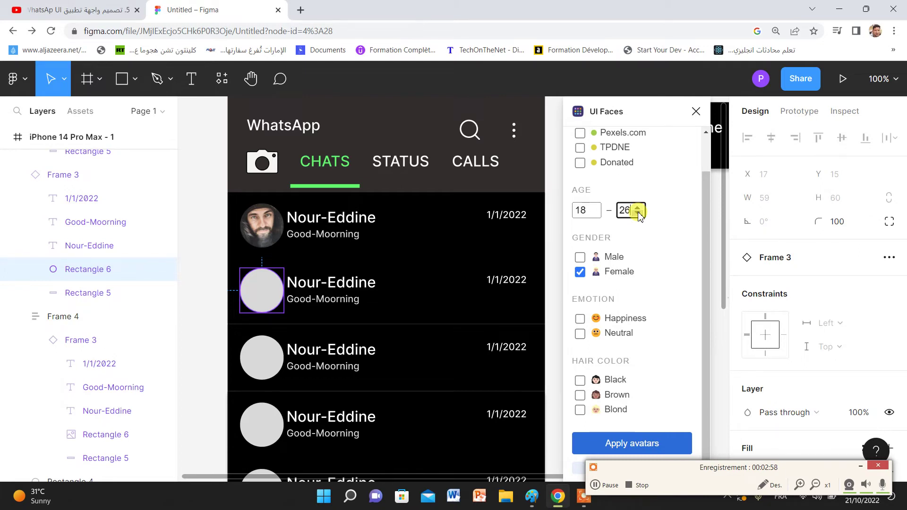
click(580, 410)
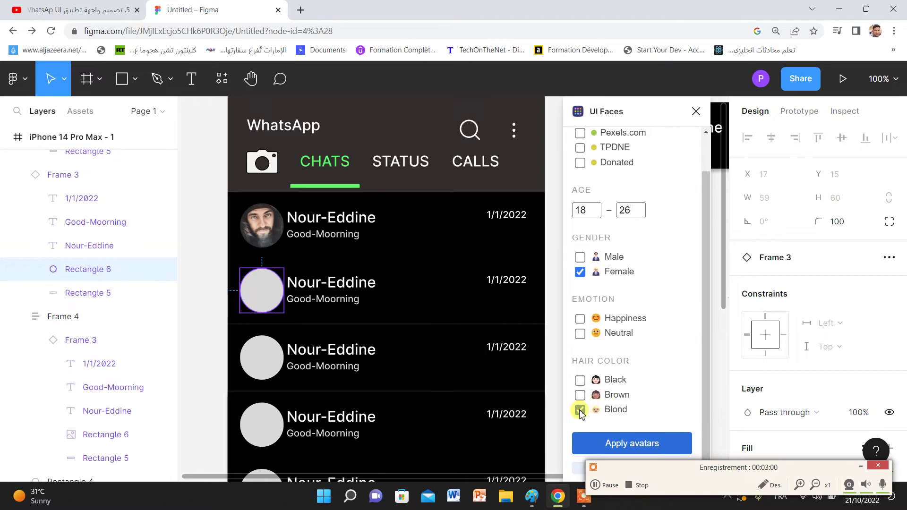
click(614, 447)
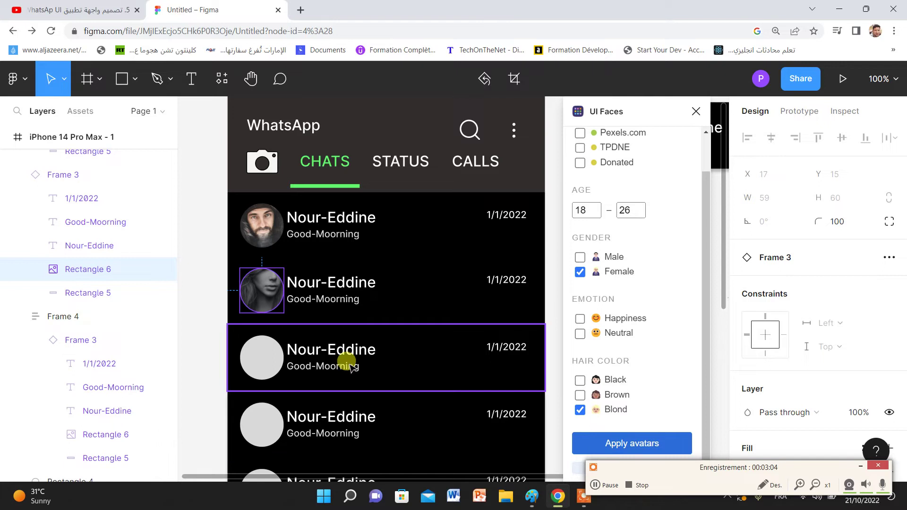
Step: Give row three a black-haired woman's photo, then select row four and include male faces
click(267, 363)
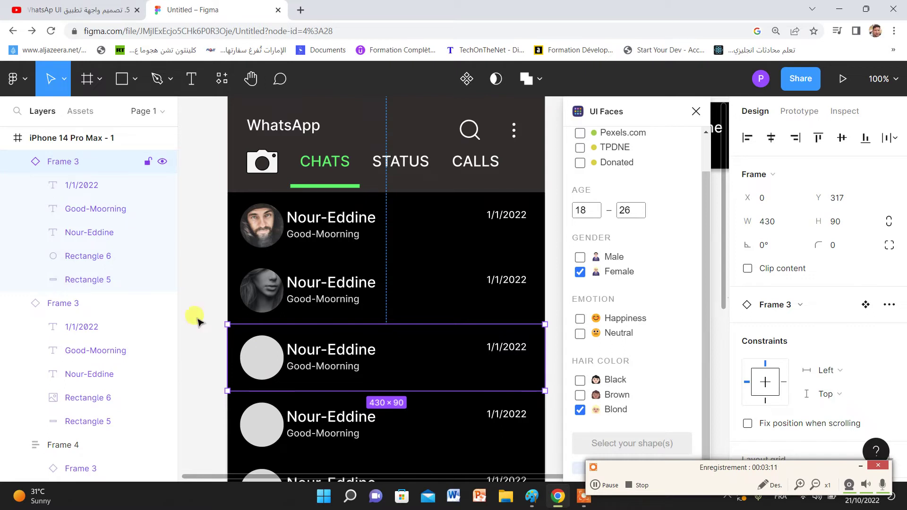
click(114, 259)
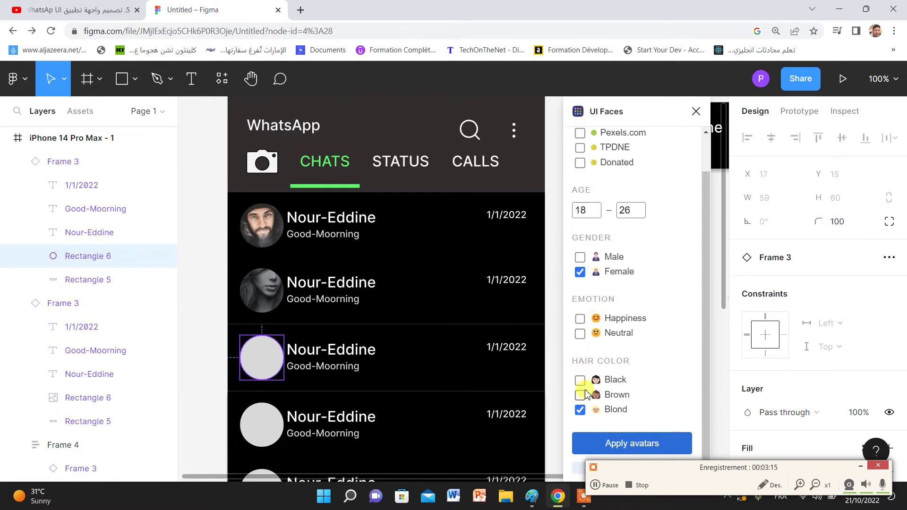
click(580, 380)
click(581, 411)
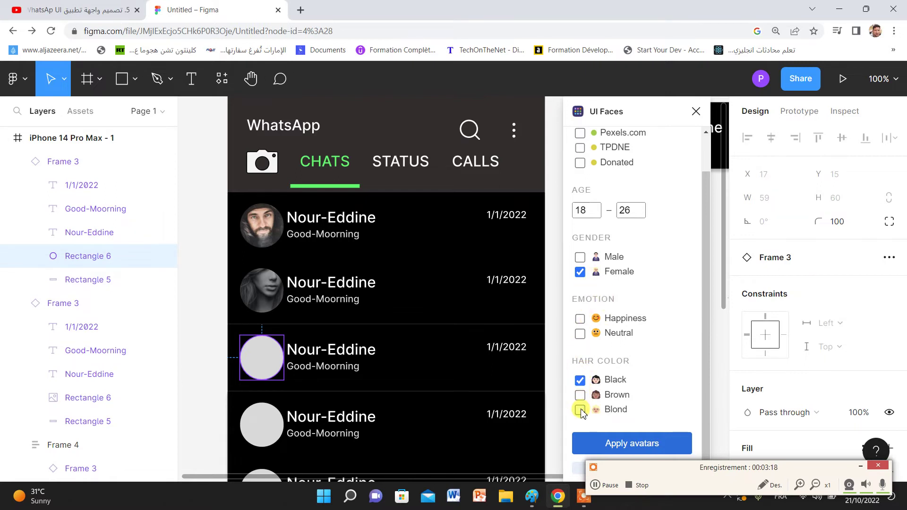
click(606, 443)
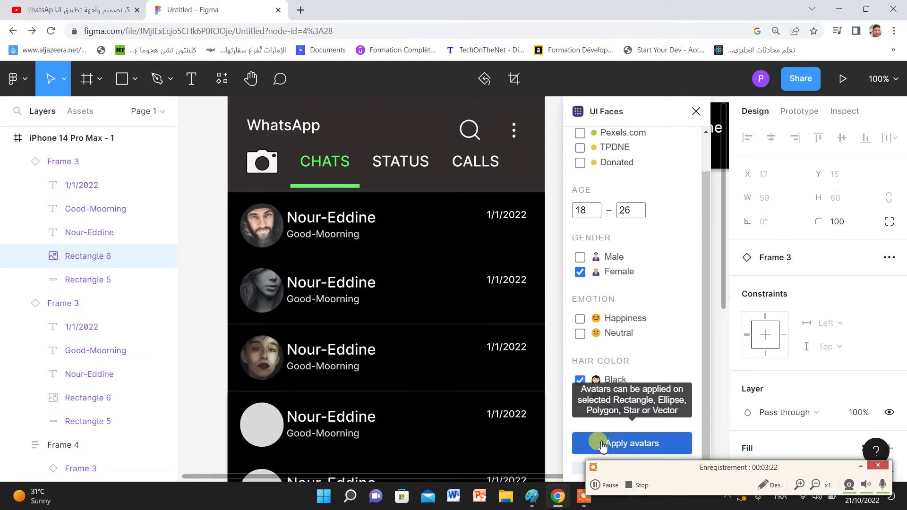
click(263, 424)
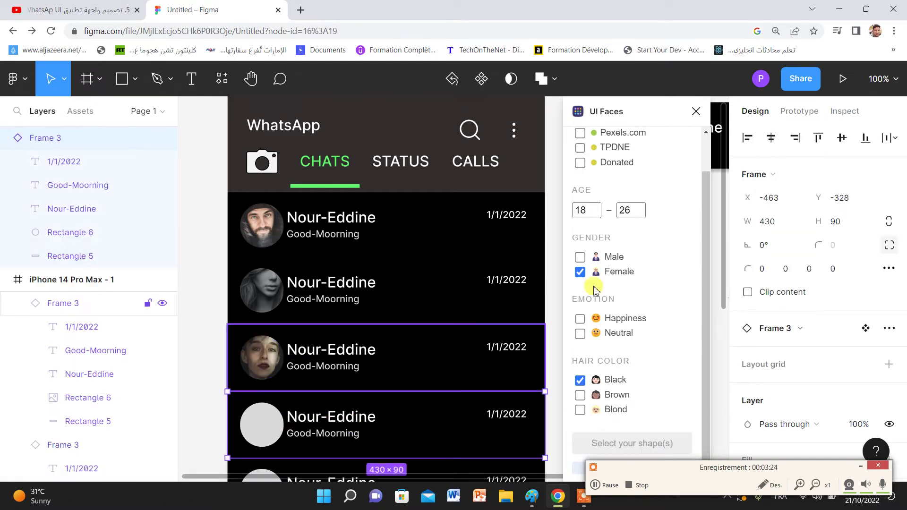
click(580, 258)
Step: Exclude female faces, require happiness, and fill row four's avatar with a man's photo
click(579, 272)
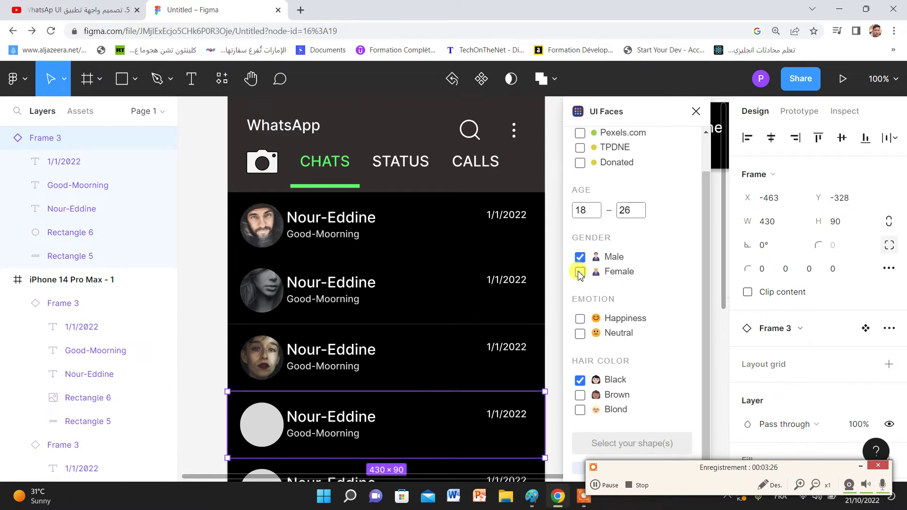
click(580, 396)
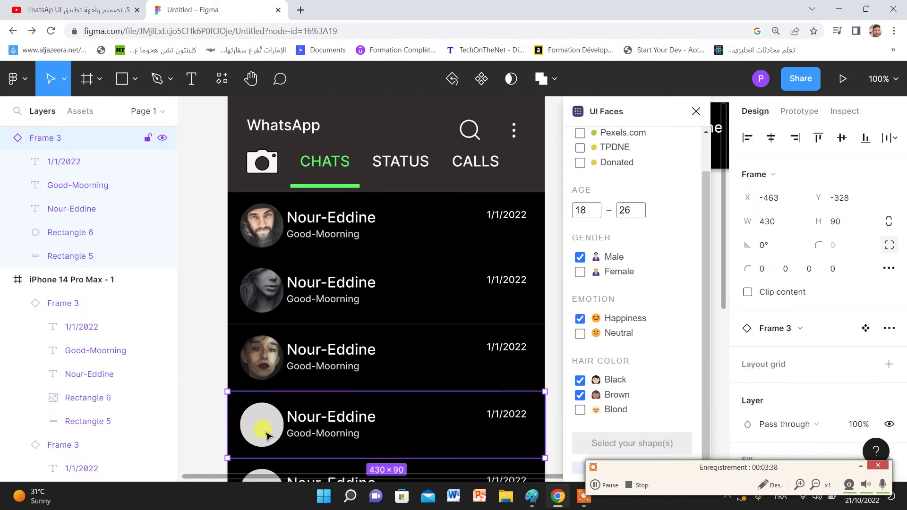
click(80, 230)
mouse_move(632, 444)
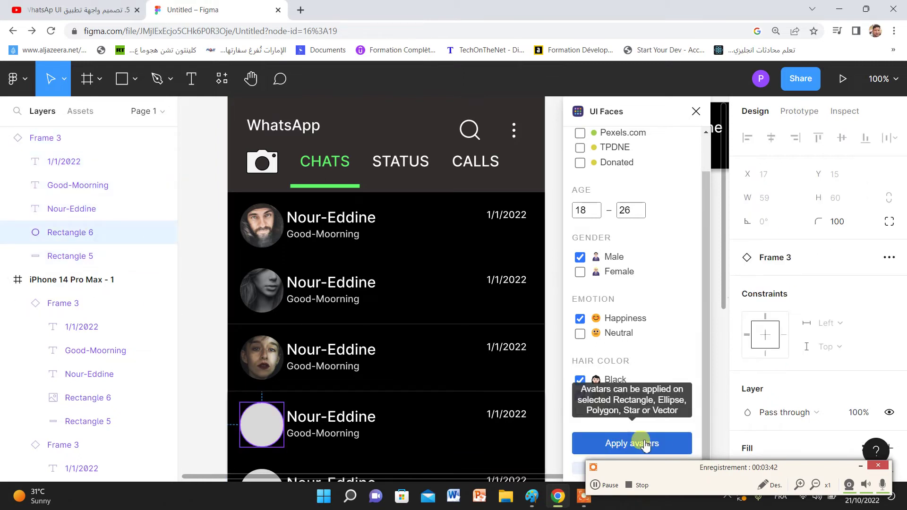
click(645, 444)
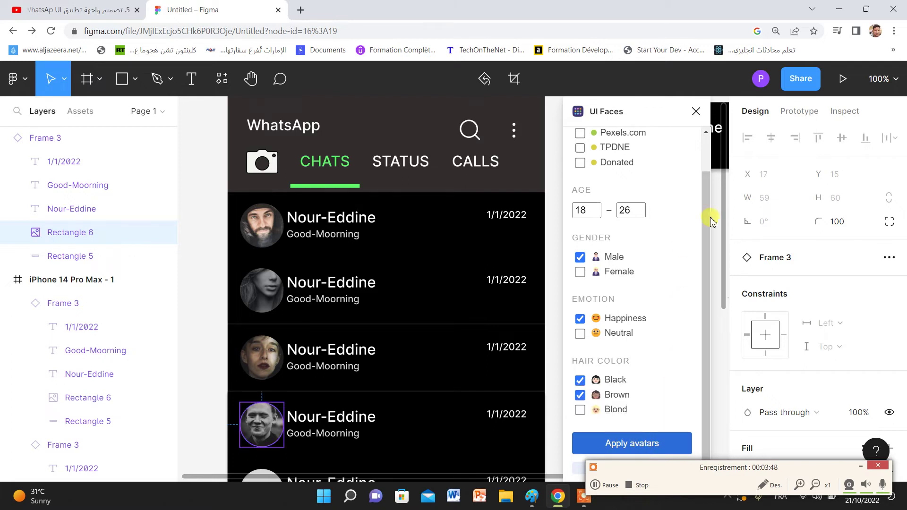
click(192, 213)
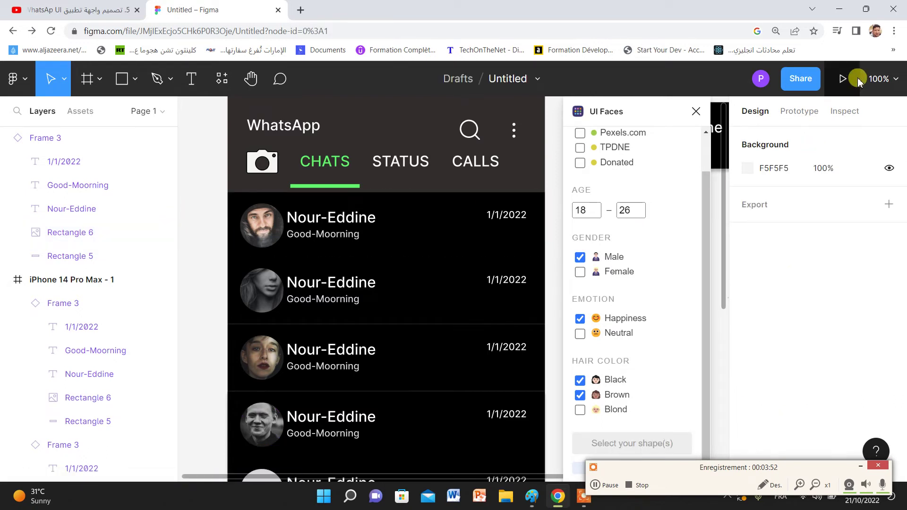
Step: Close UI Faces and set the canvas zoom to 70% to show the whole chat list
click(697, 112)
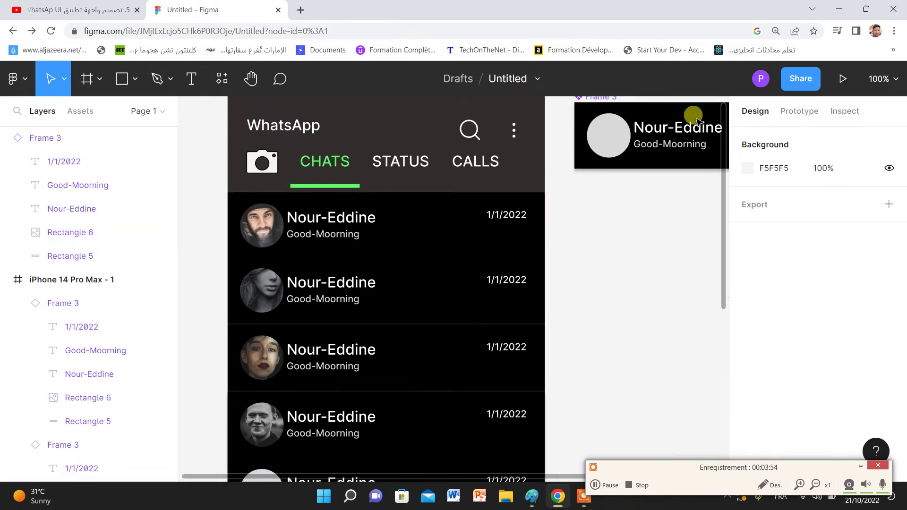
click(897, 82)
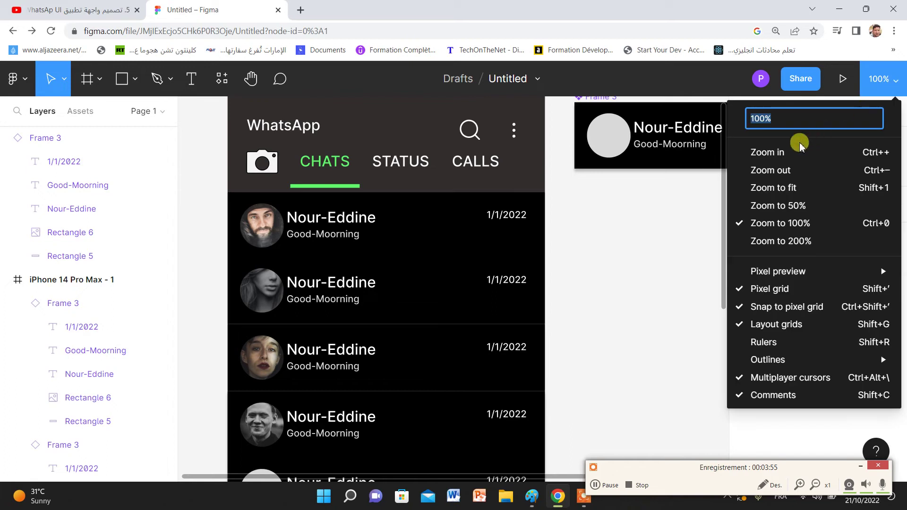
click(788, 208)
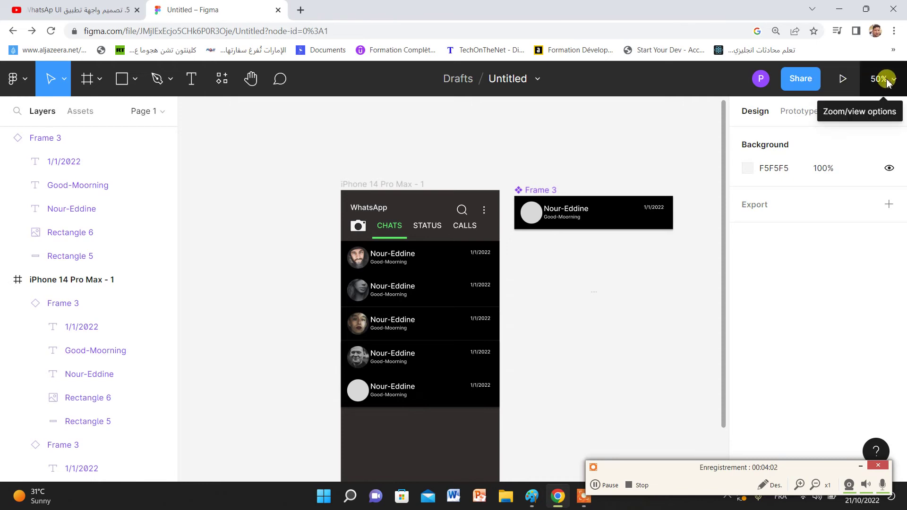
click(886, 80)
click(796, 118)
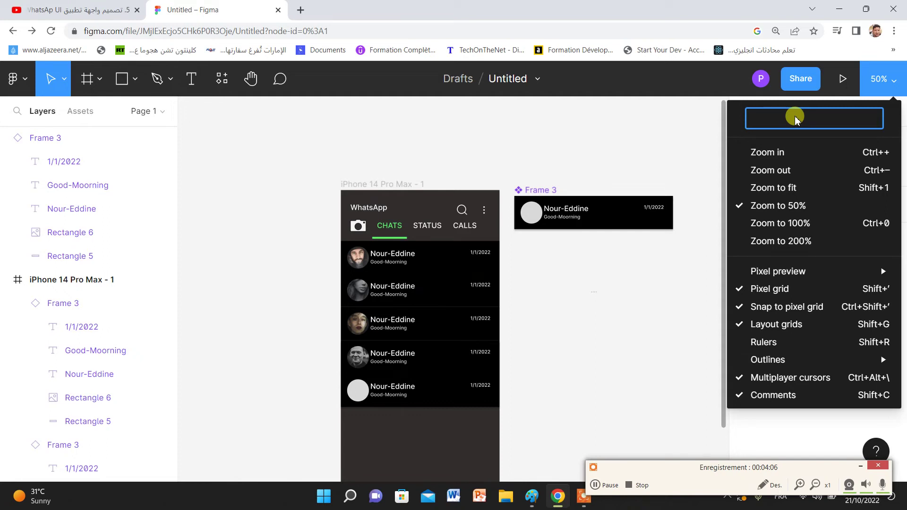
text(70)
key(Return)
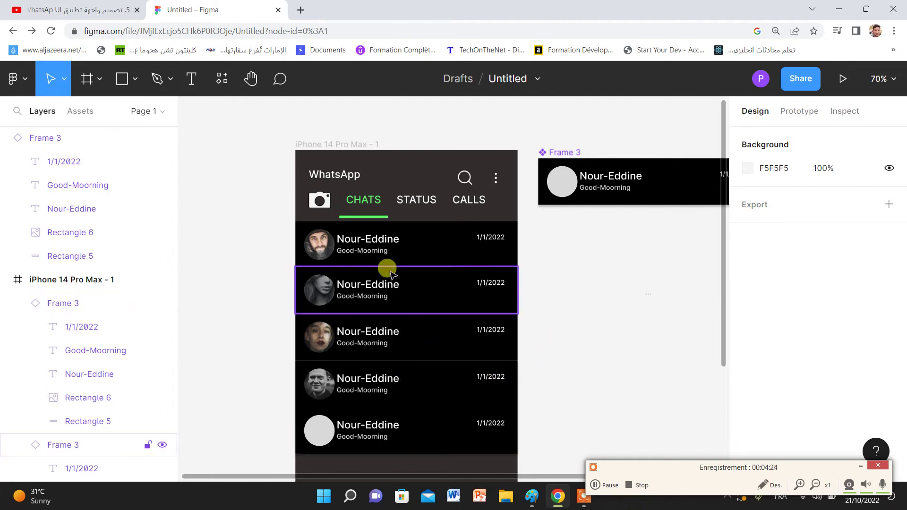
Step: Select the bottom chat row's empty avatar circle and launch the UI Faces plugin
click(364, 285)
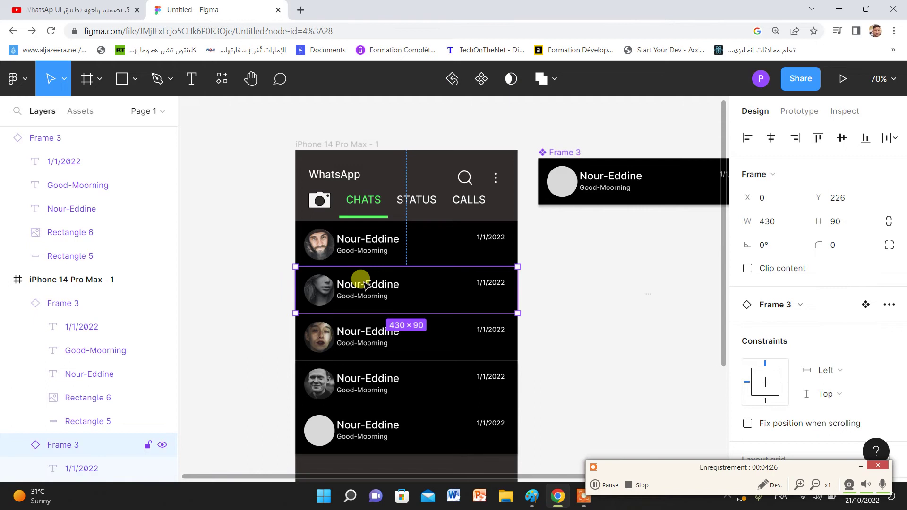
click(362, 426)
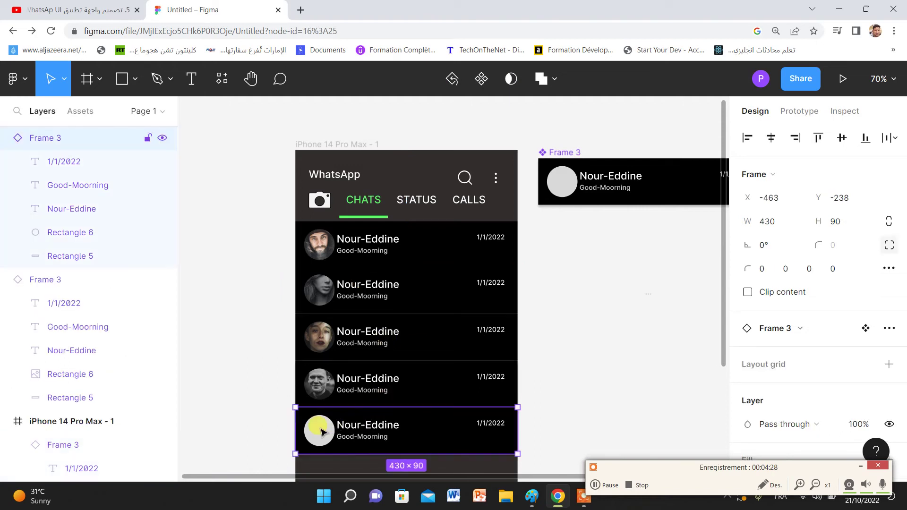
click(86, 234)
right_click(586, 285)
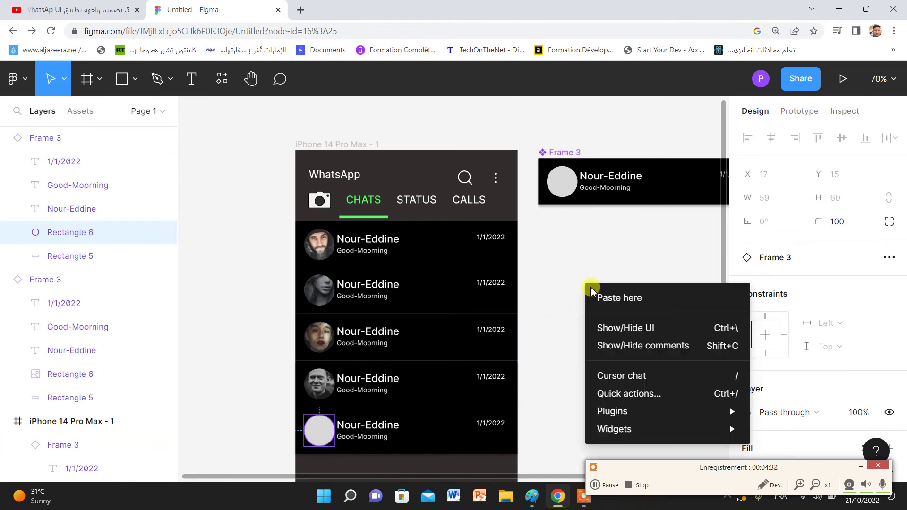
mouse_move(614, 411)
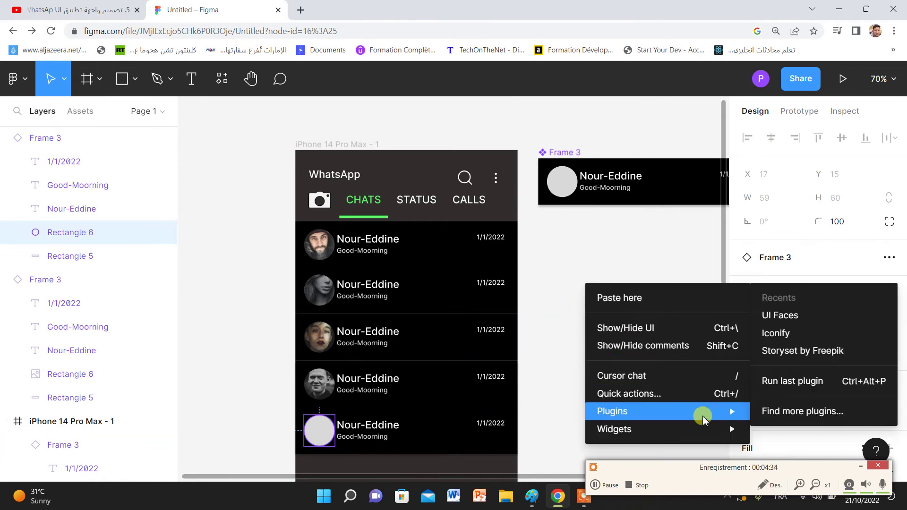
click(781, 317)
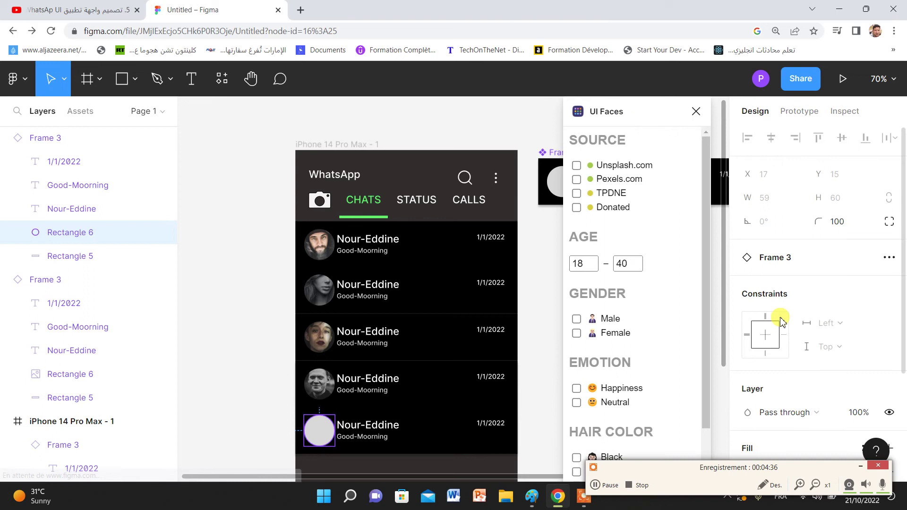
Step: Limit UI Faces to the TPDNE source with an age range of 18–21
click(580, 190)
click(630, 251)
key(Up)
drag(631, 253, 616, 255)
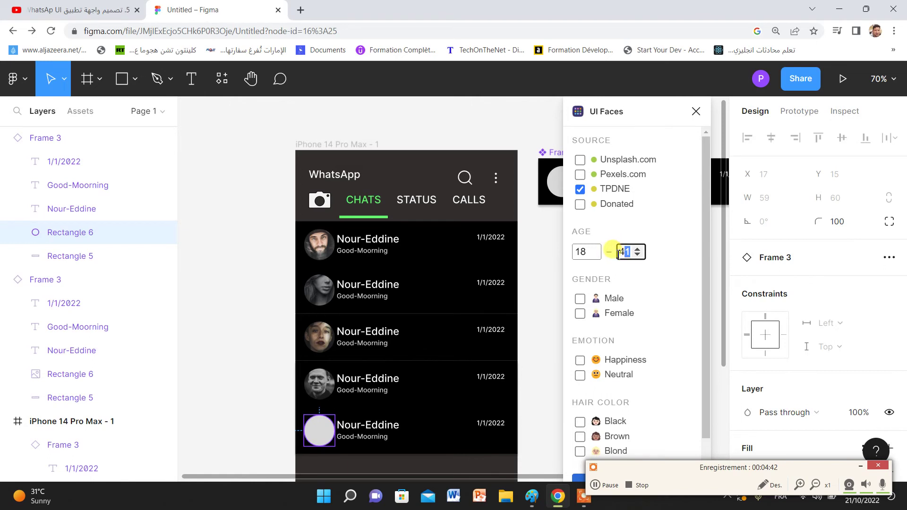
text(2)
Step: Add Female, Happiness and Brown hair filters, apply the avatar, and close UI Faces
click(580, 314)
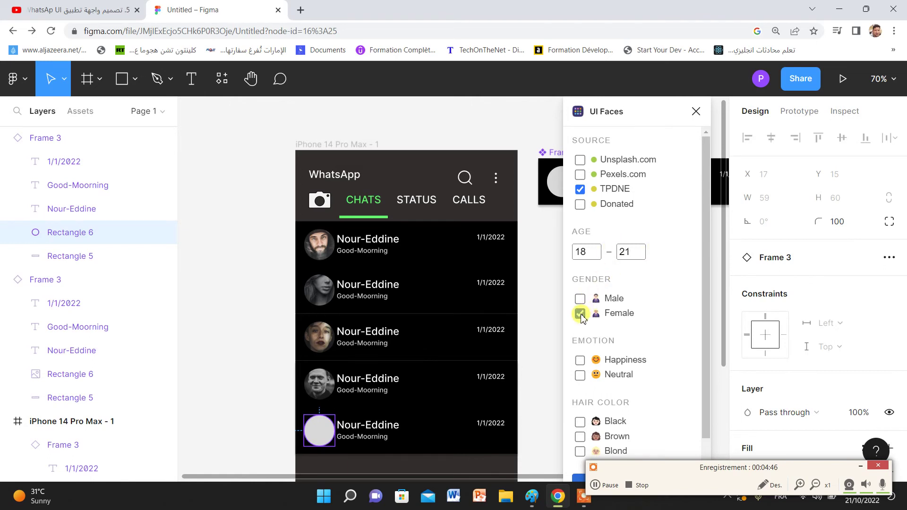
click(580, 376)
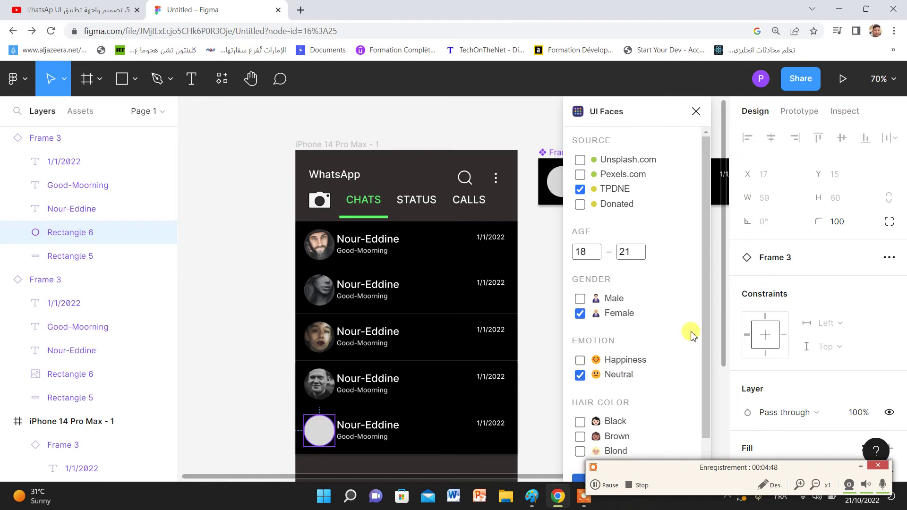
scroll(704, 370, down, 2)
click(581, 319)
click(580, 334)
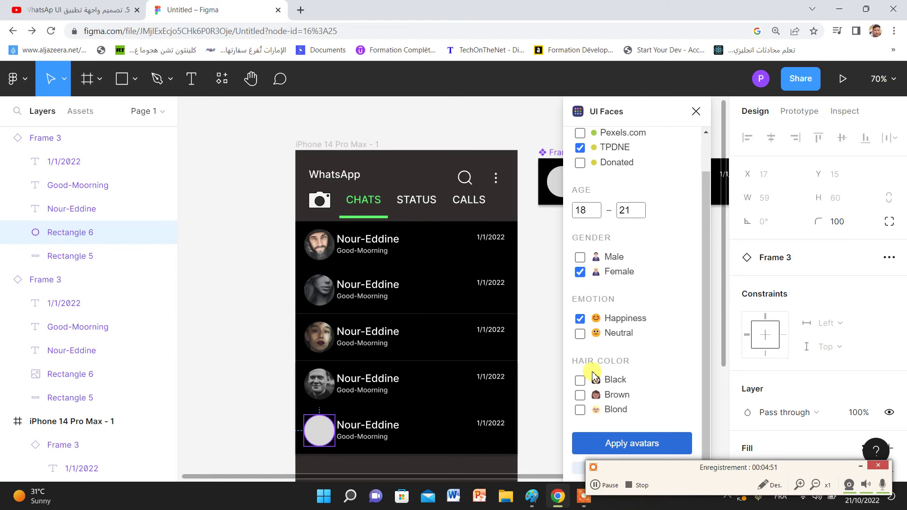
click(580, 395)
click(601, 446)
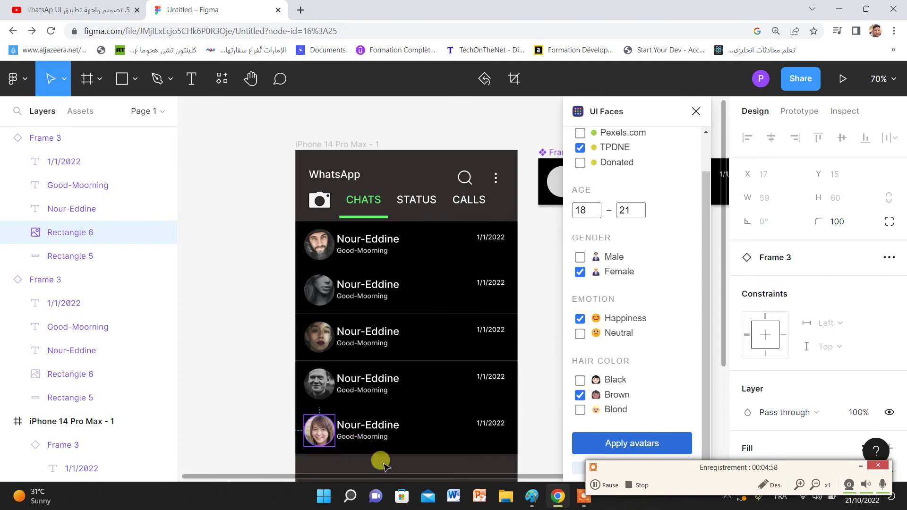
click(696, 112)
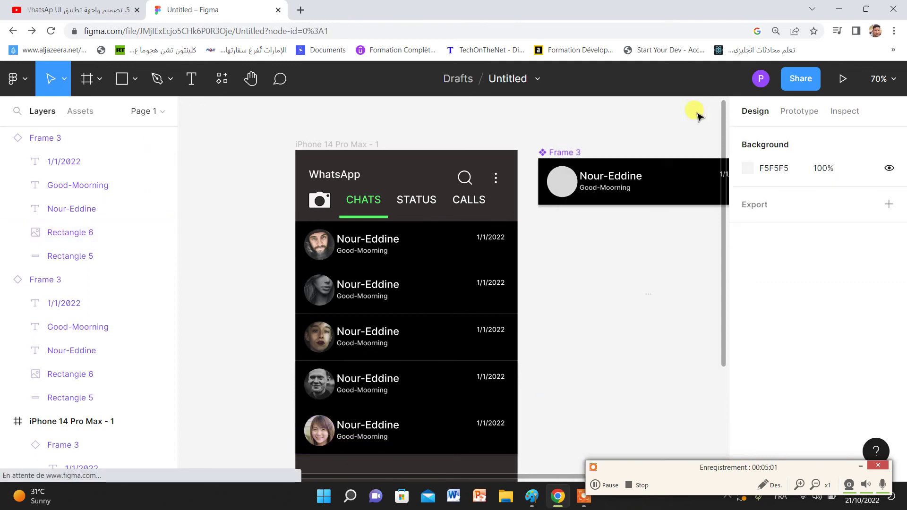
Step: Replace the second row's contact name Nour-Eddine with Fatima
click(373, 291)
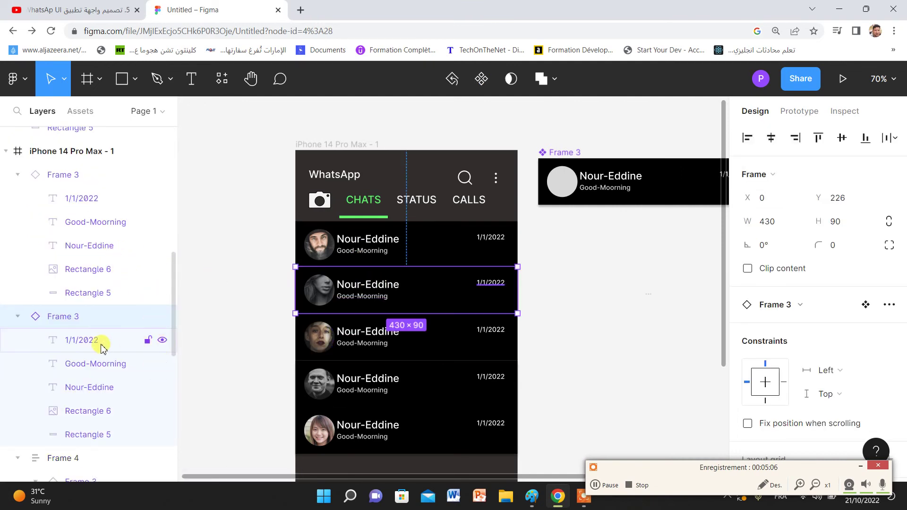
click(89, 388)
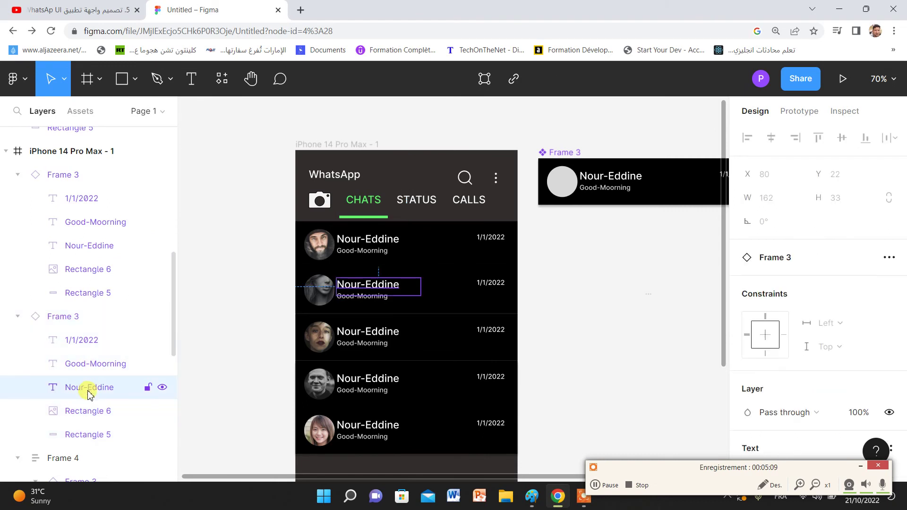
double_click(401, 287)
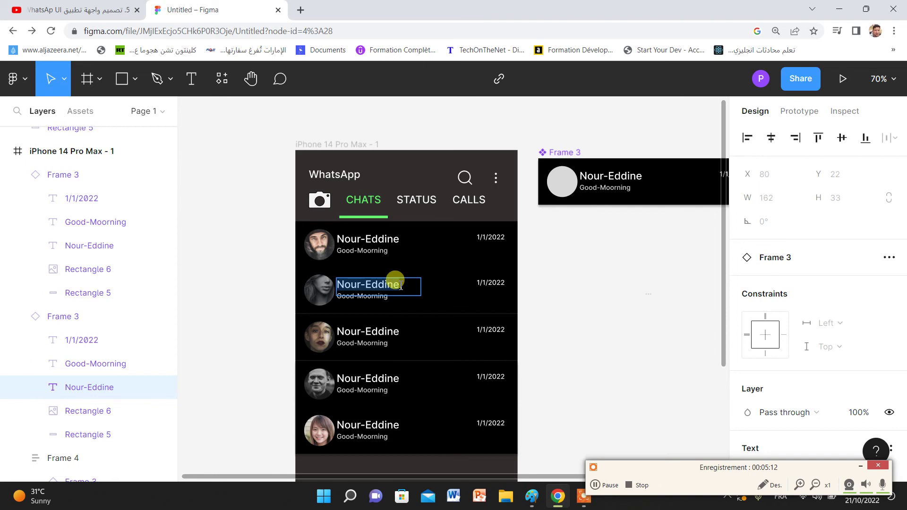
key(BackSpace)
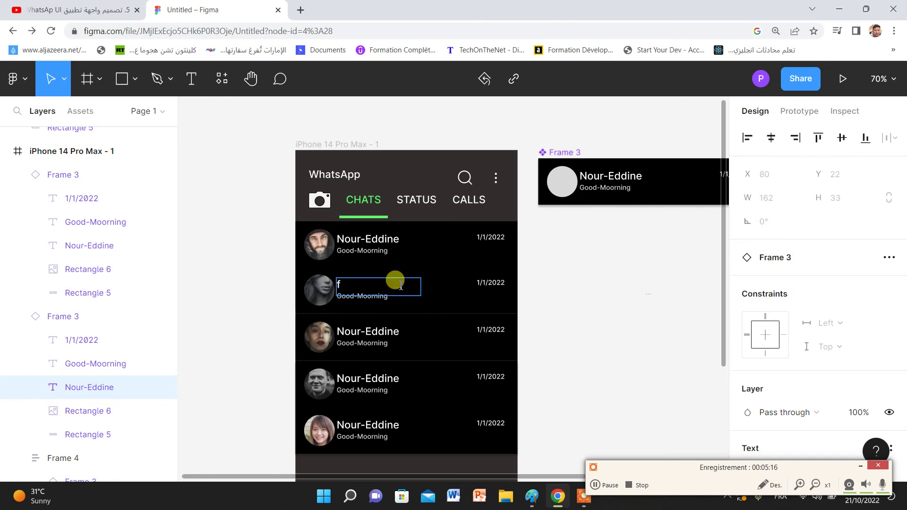
text(atima)
key(Escape)
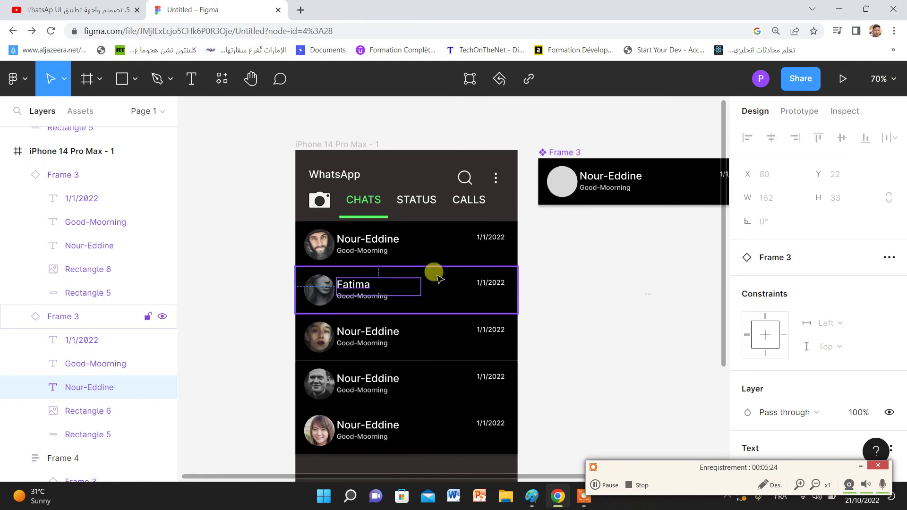
click(441, 267)
click(376, 325)
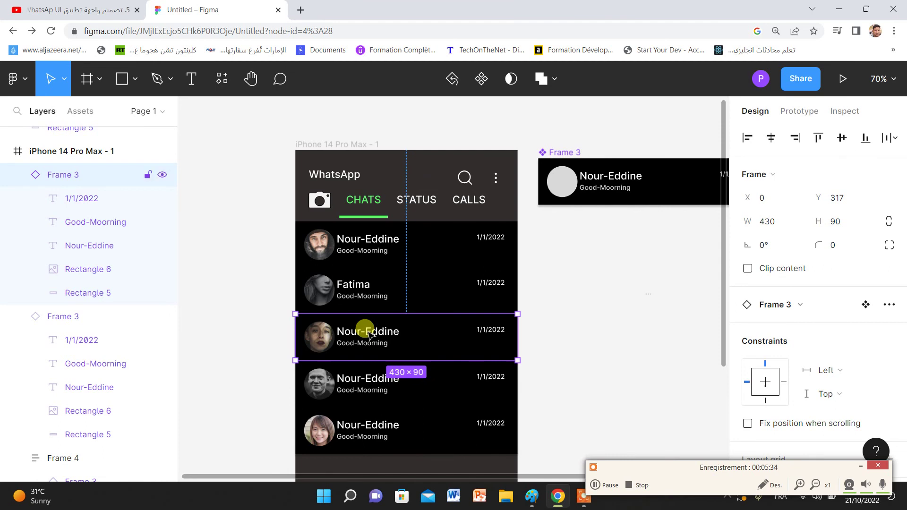
Step: Replace the third row's contact name Nour-Eddine with Noura
click(89, 247)
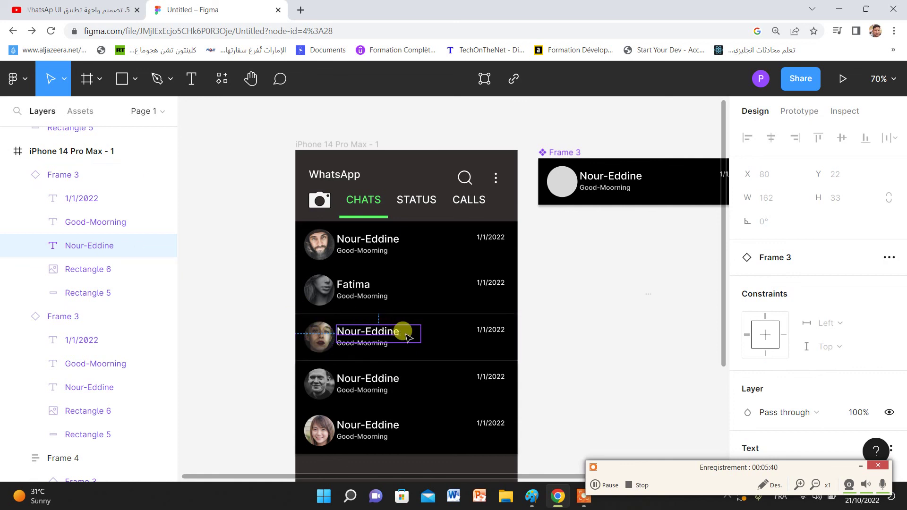
key(Escape)
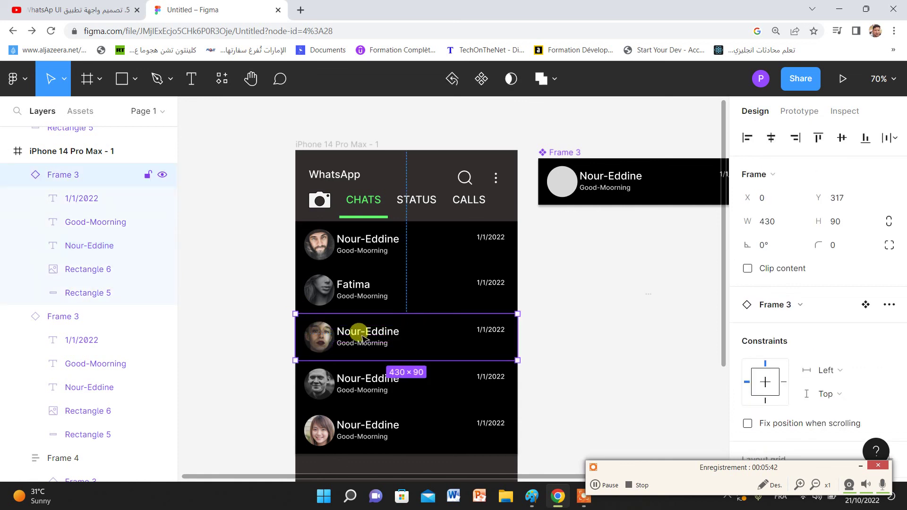
click(90, 245)
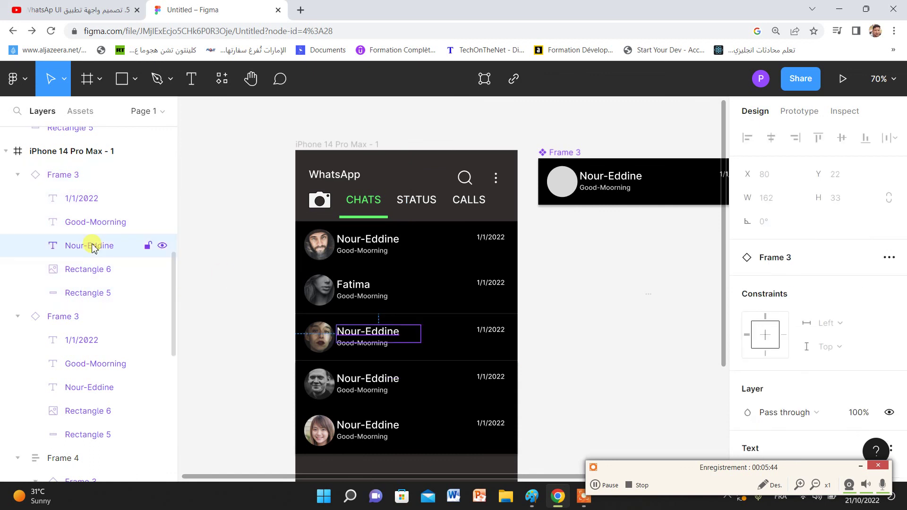
double_click(400, 336)
key(BackSpace)
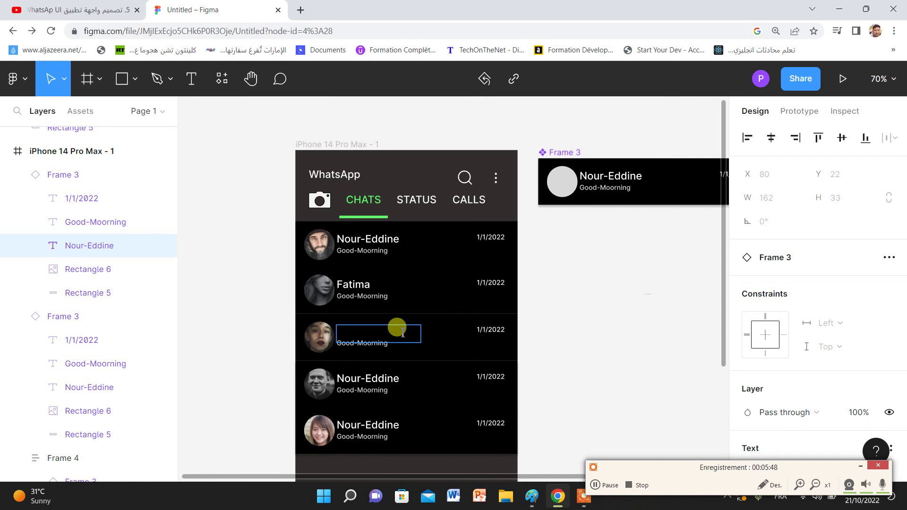
text(Noura)
Step: Briefly edit Fatima's Good-Moorning message text, then deselect everything on the canvas
double_click(404, 298)
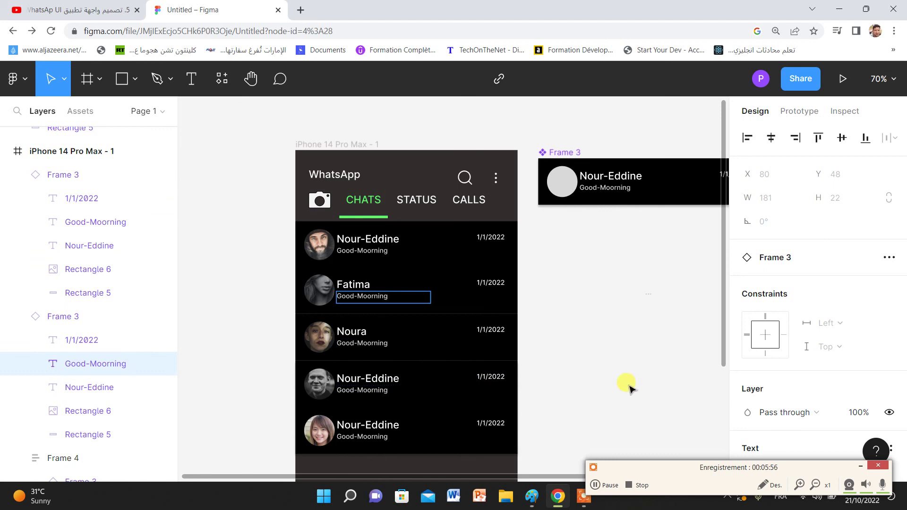
key(Escape)
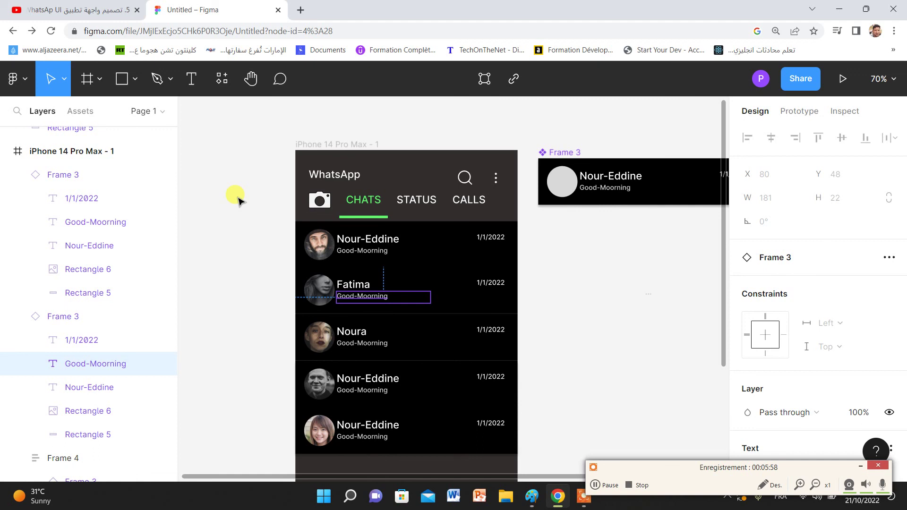
click(558, 304)
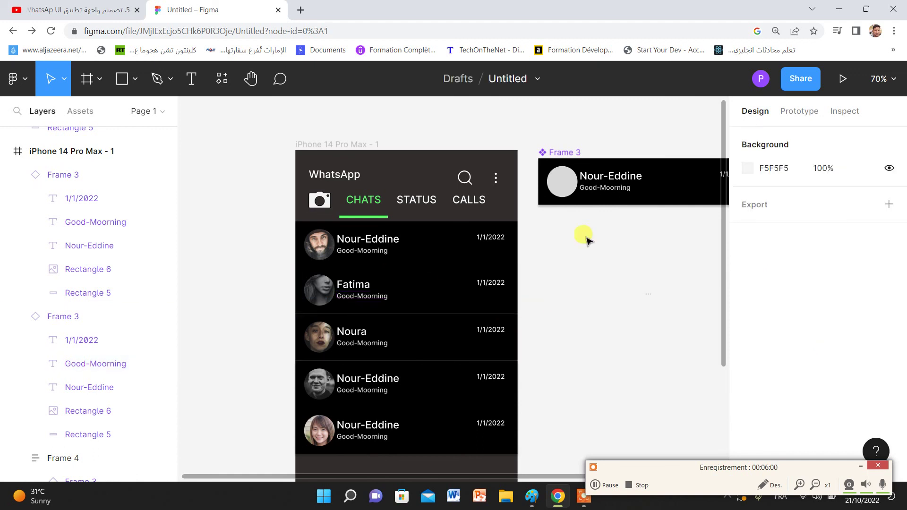